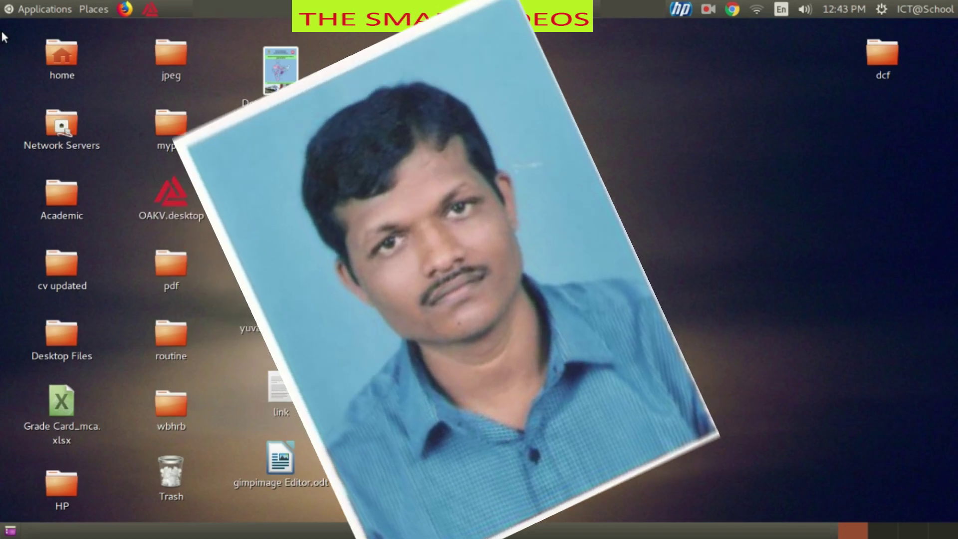
# - Launch Simple Scan from the Applications menu and scan the page holding the passport photo
pyautogui.click(34, 4)
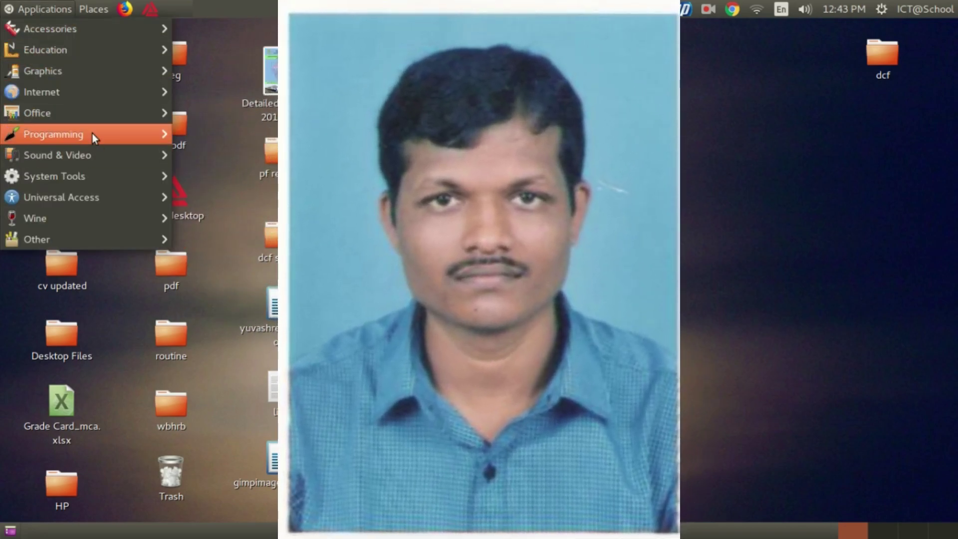
pyautogui.moveTo(42, 70)
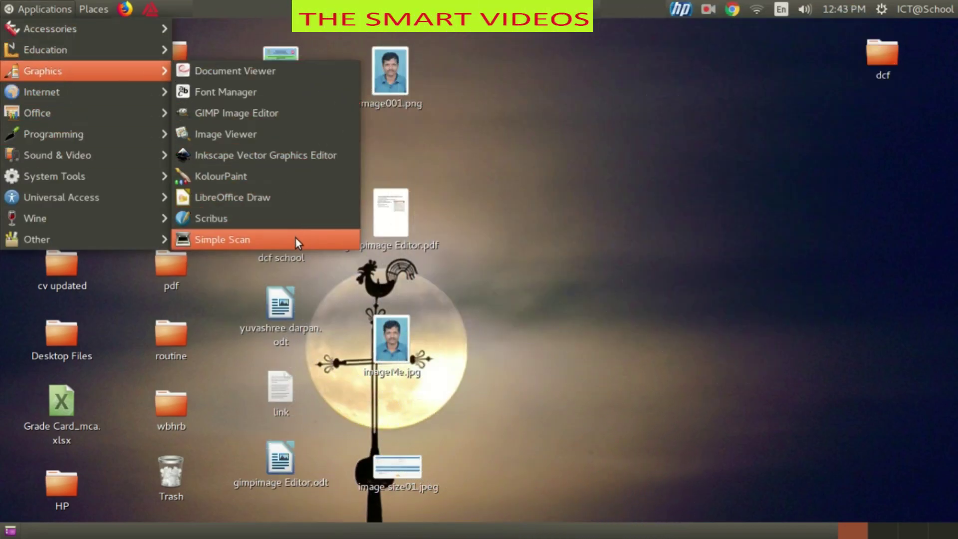
pyautogui.click(295, 238)
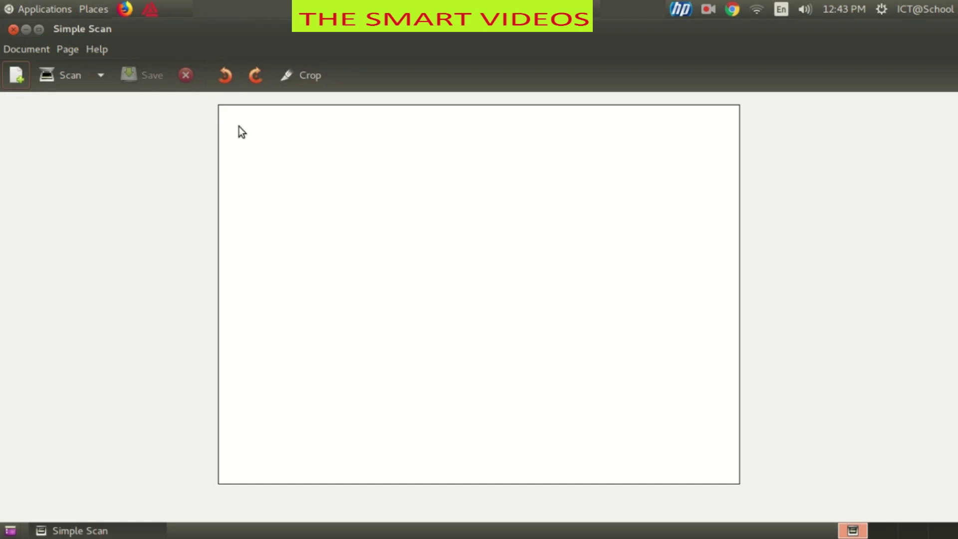
pyautogui.click(60, 81)
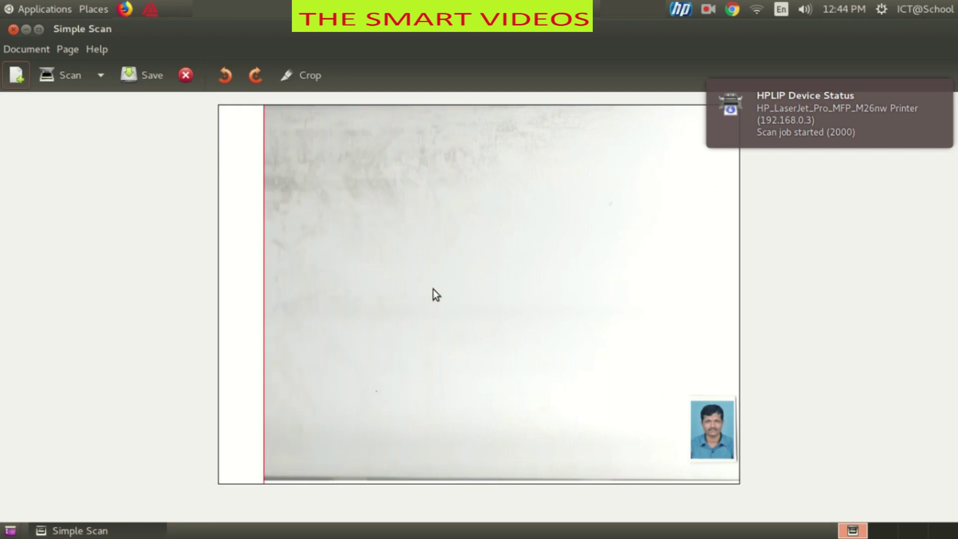
# - Crop the scan tightly around the small passport photo in the lower-right corner
pyautogui.click(299, 75)
pyautogui.moveTo(545, 293)
pyautogui.mouseDown()
pyautogui.moveTo(620, 337)
pyautogui.moveTo(604, 322)
pyautogui.mouseUp()
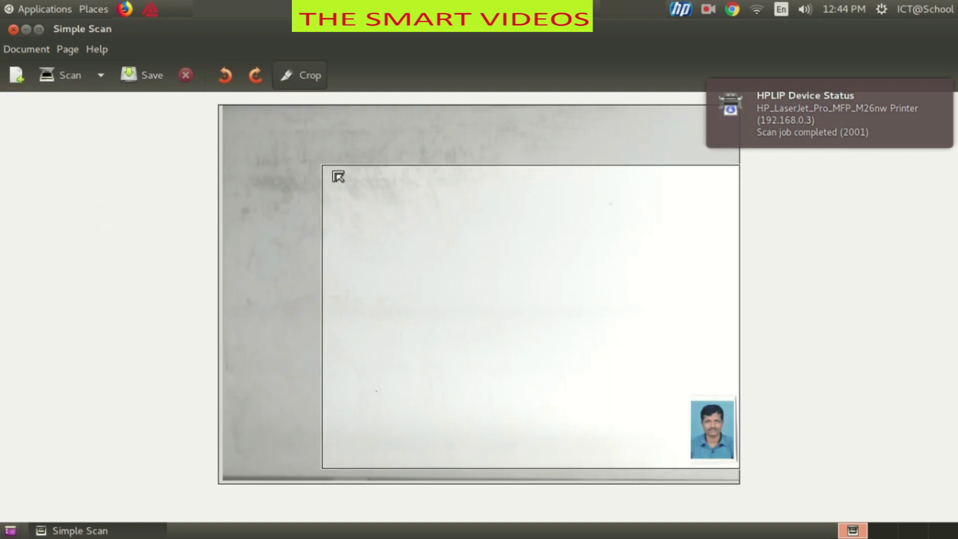
pyautogui.moveTo(325, 169); pyautogui.dragTo(689, 401)
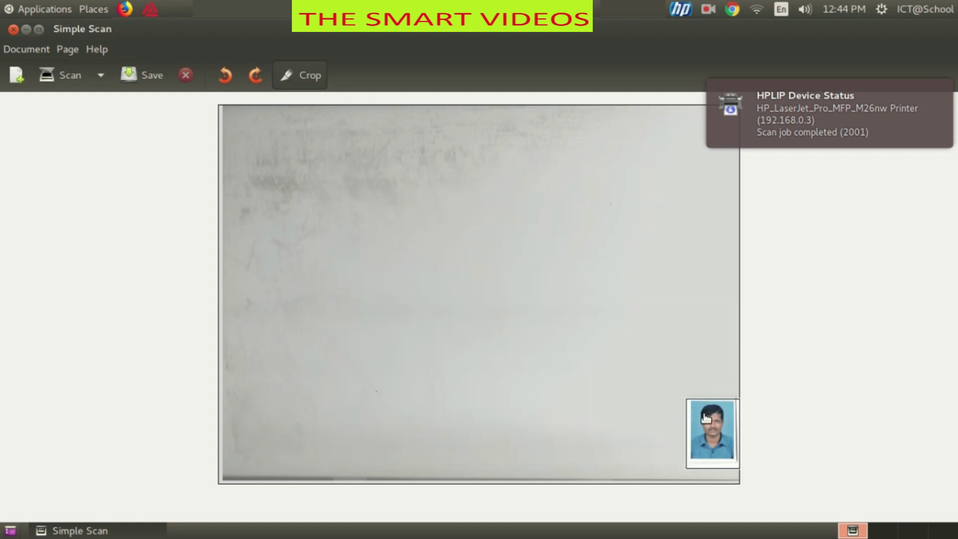
pyautogui.moveTo(710, 461)
pyautogui.mouseDown()
pyautogui.moveTo(693, 425)
pyautogui.moveTo(728, 419)
pyautogui.mouseUp()
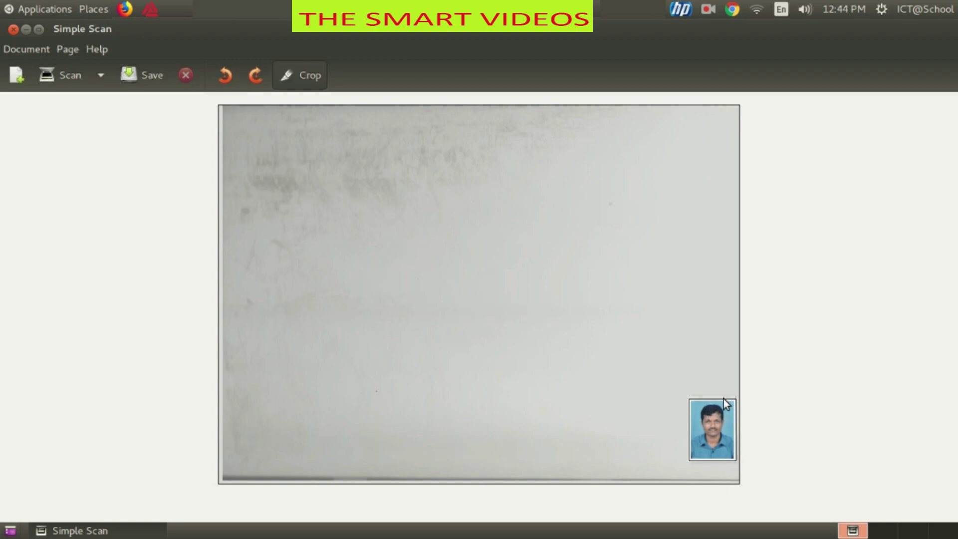
pyautogui.moveTo(723, 402); pyautogui.dragTo(720, 403)
pyautogui.moveTo(706, 449); pyautogui.dragTo(707, 448)
# - Save the cropped scan to the Desktop as mYiMG.jpg in JPEG (compressed) format
pyautogui.click(138, 82)
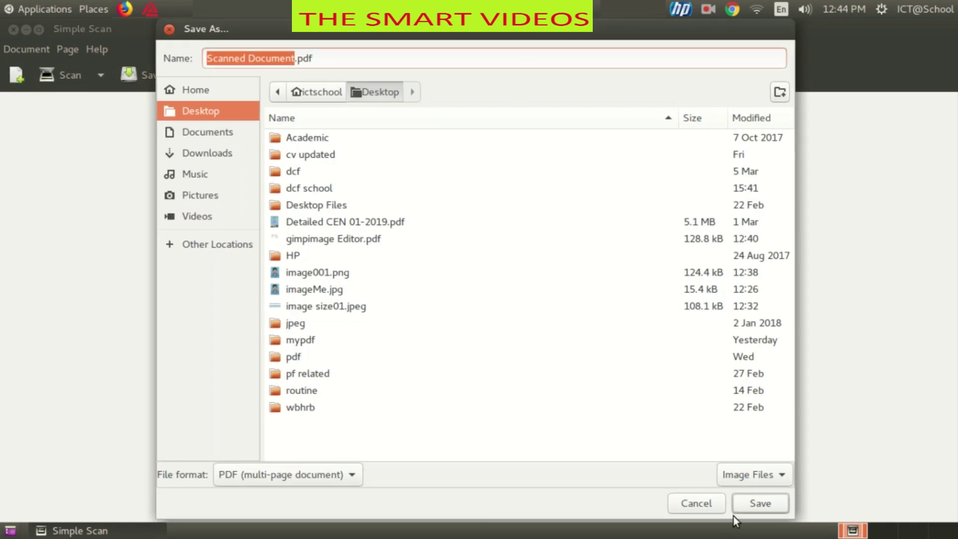
pyautogui.click(354, 476)
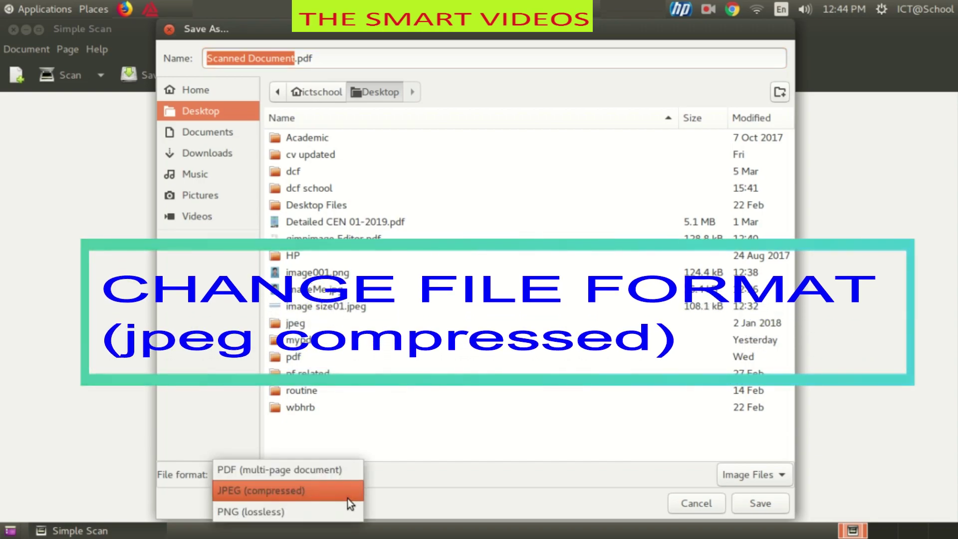
pyautogui.click(316, 490)
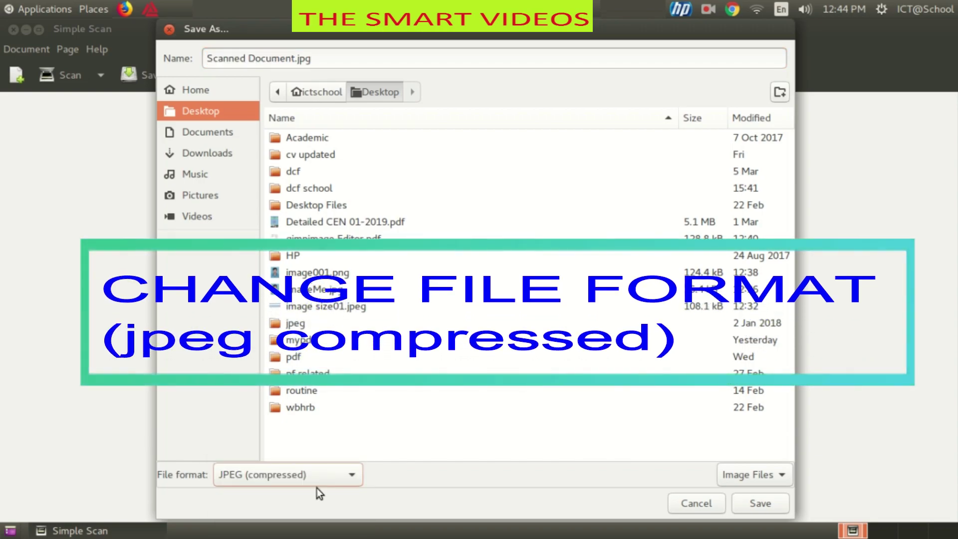
pyautogui.click(294, 59)
pyautogui.press('BackSpace')
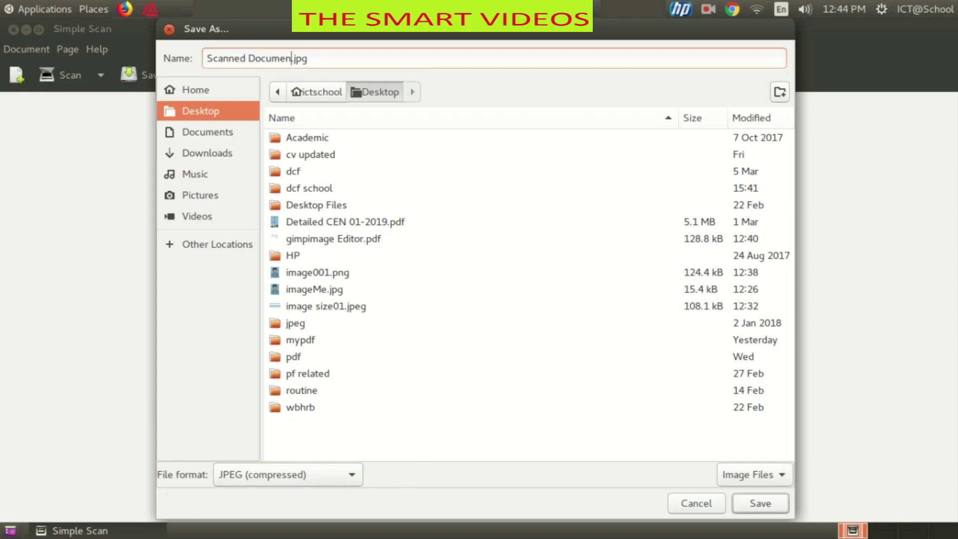
pyautogui.press('BackSpace')
pyautogui.press('BackSpace')
pyautogui.press('BackSpace')
pyautogui.press('BackSpace')
pyautogui.press('BackSpace')
pyautogui.press('BackSpace')
pyautogui.write('mYi')
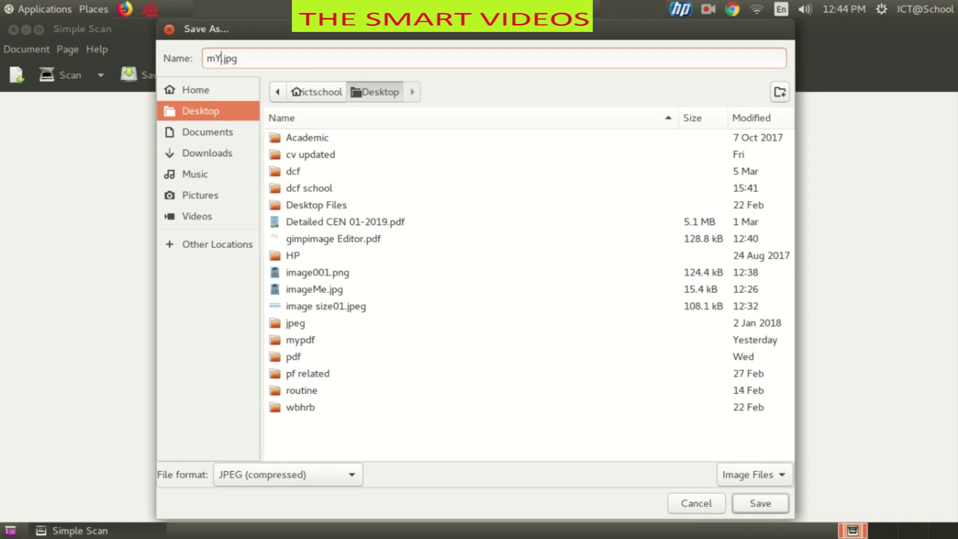
pyautogui.write('M')
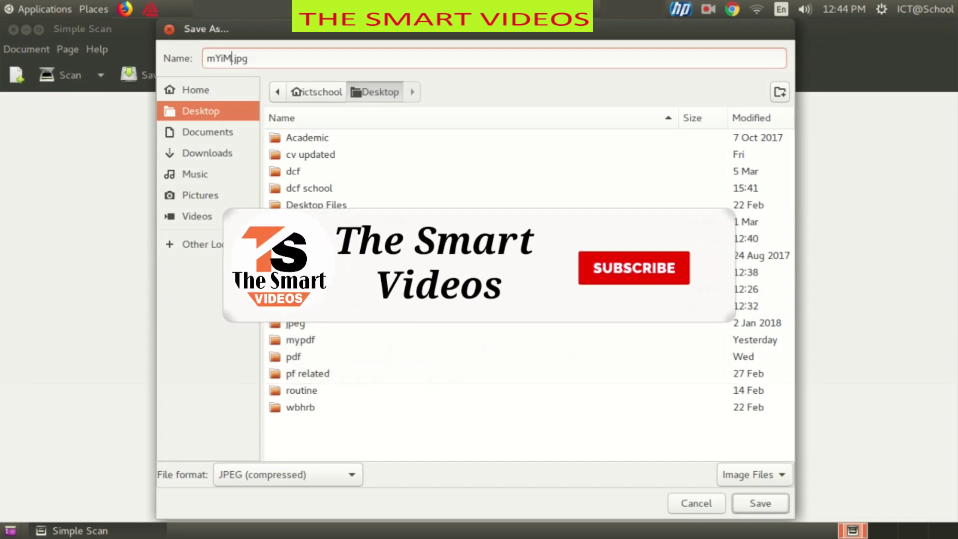
pyautogui.write('G')
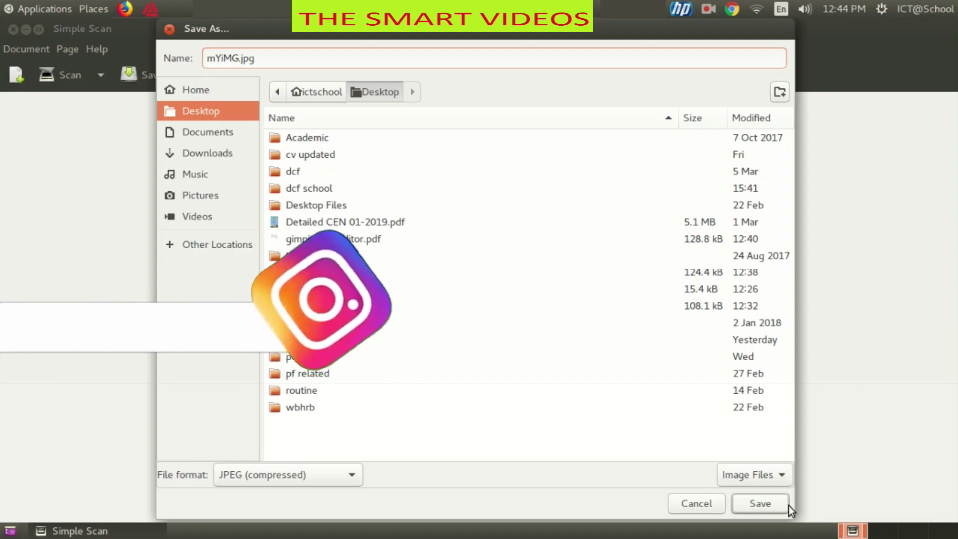
pyautogui.click(759, 503)
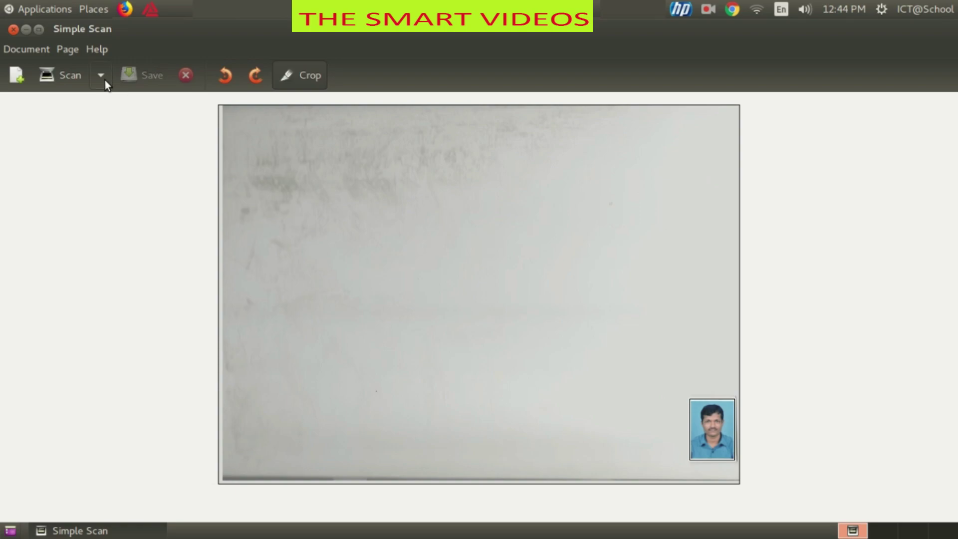
# - Check mYiMG.jpg's properties on the desktop, then open it with GIMP Image Editor
pyautogui.click(25, 30)
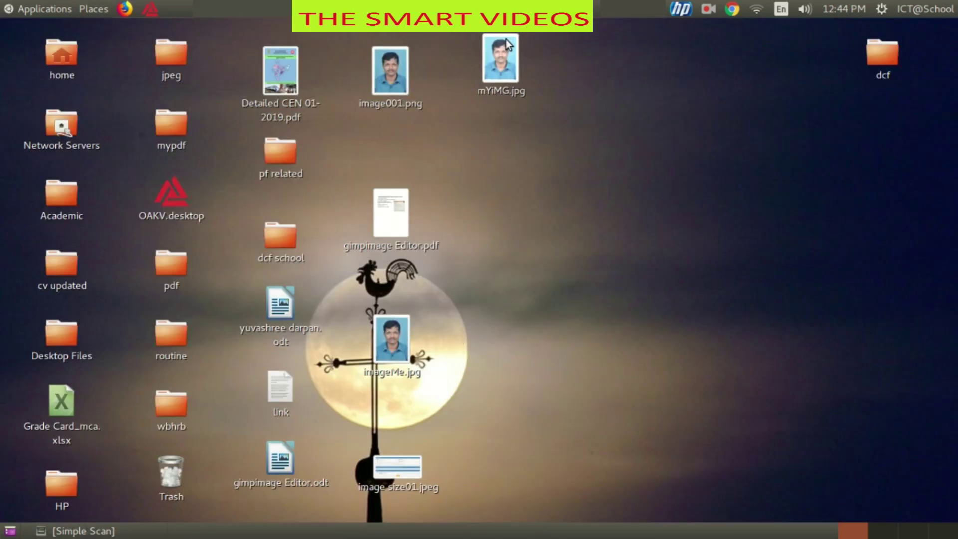
pyautogui.moveTo(506, 40); pyautogui.dragTo(613, 164)
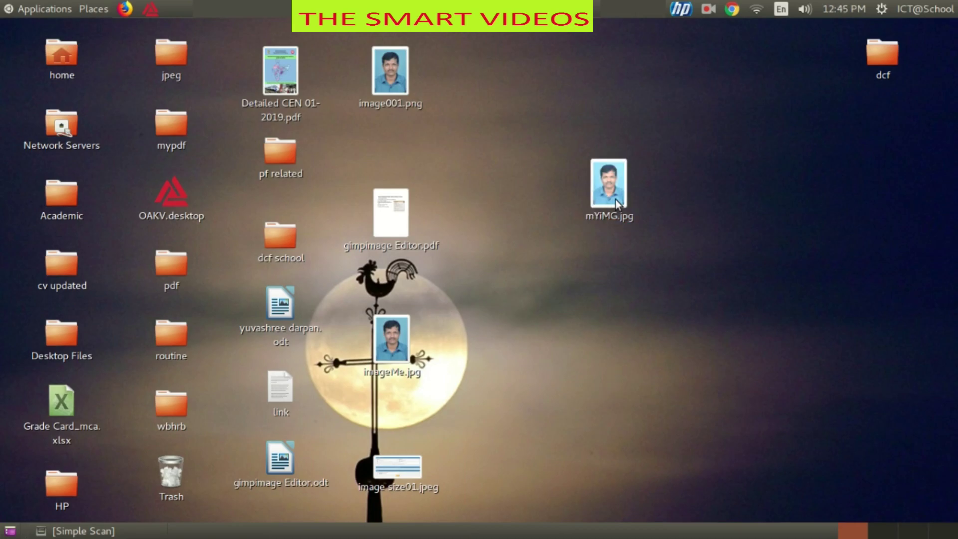
pyautogui.rightClick(615, 199)
pyautogui.click(669, 510)
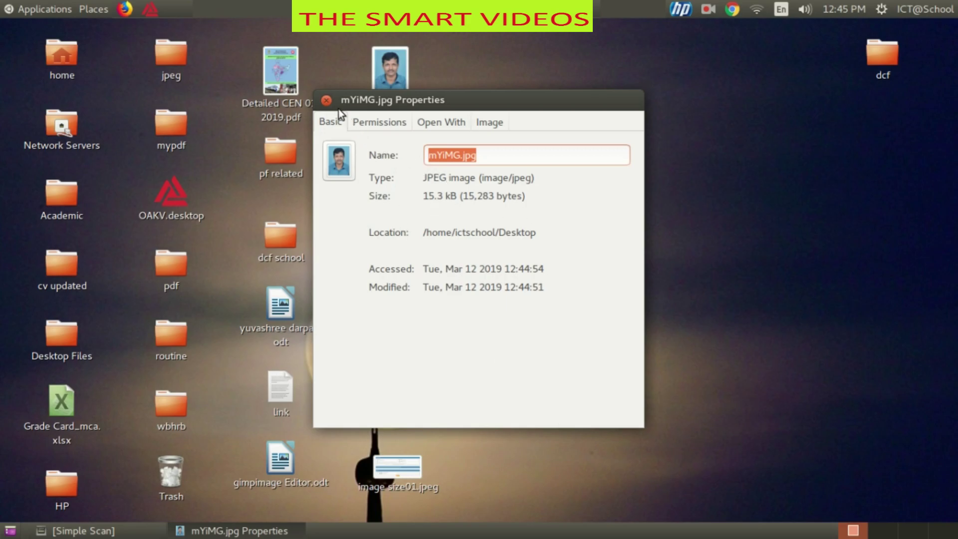
pyautogui.click(326, 100)
pyautogui.rightClick(607, 205)
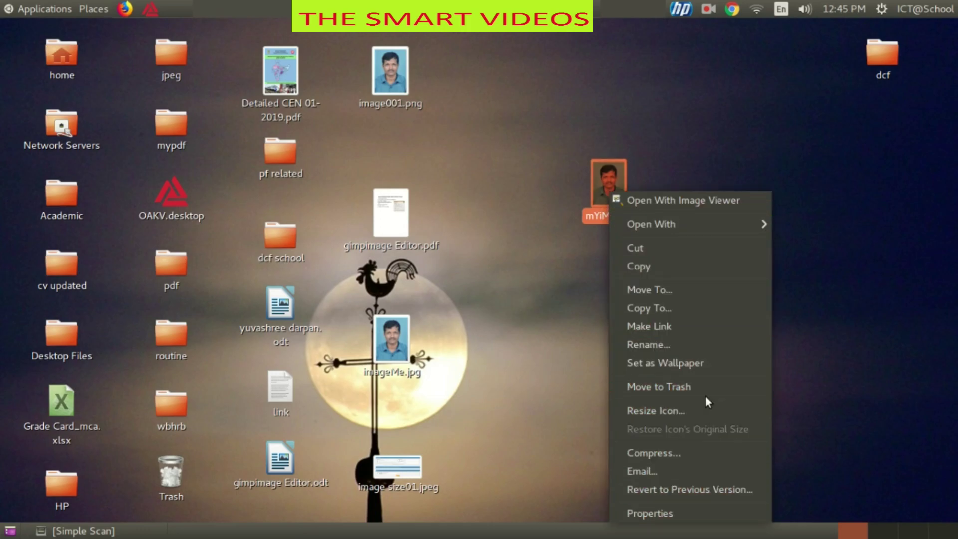
pyautogui.moveTo(689, 223)
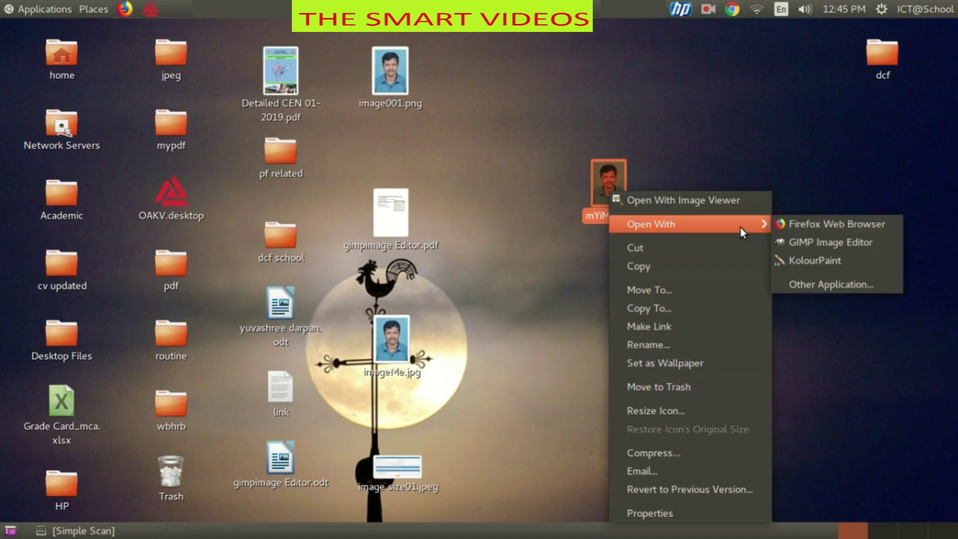
pyautogui.click(878, 244)
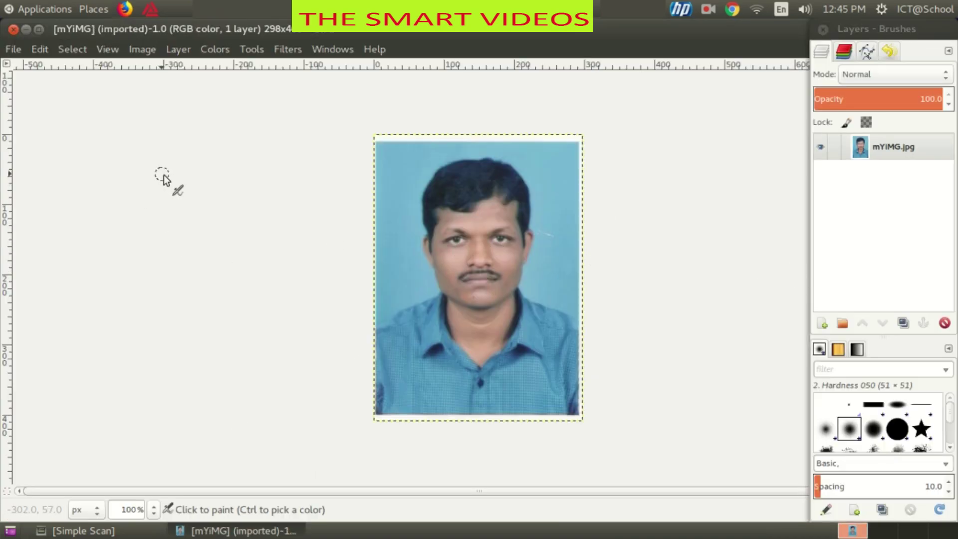
# - Scale the photo from 298×409 to 200×274 pixels, keeping the aspect chain linked
pyautogui.click(139, 52)
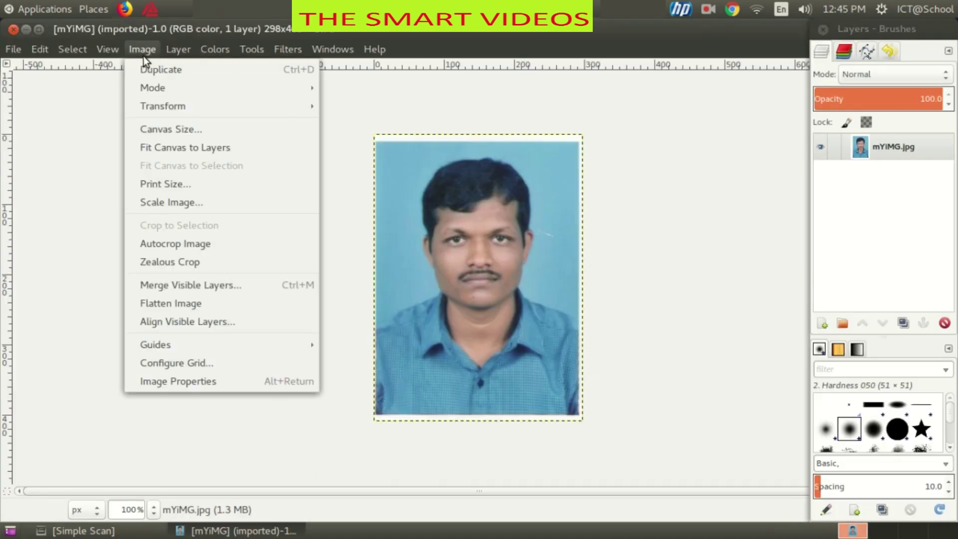
pyautogui.click(211, 204)
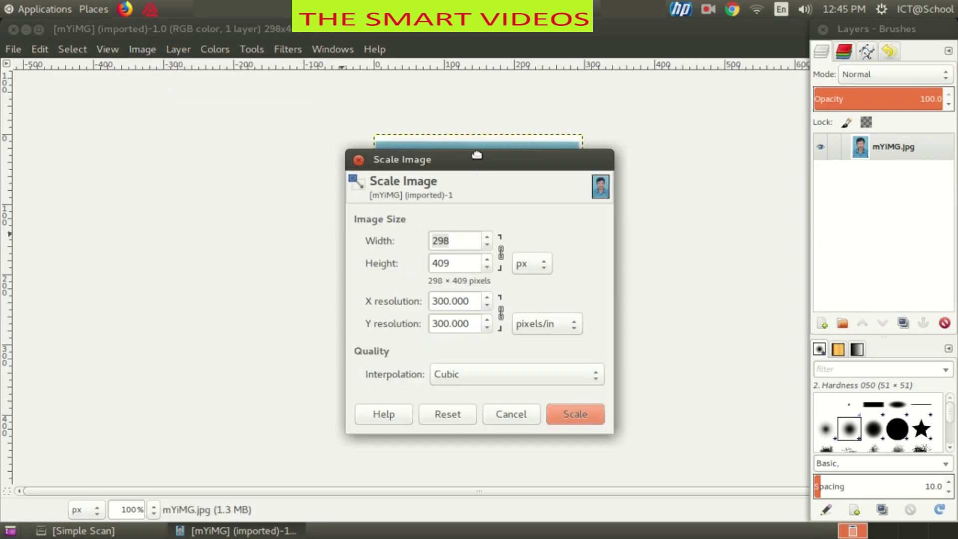
pyautogui.moveTo(477, 168); pyautogui.dragTo(221, 135)
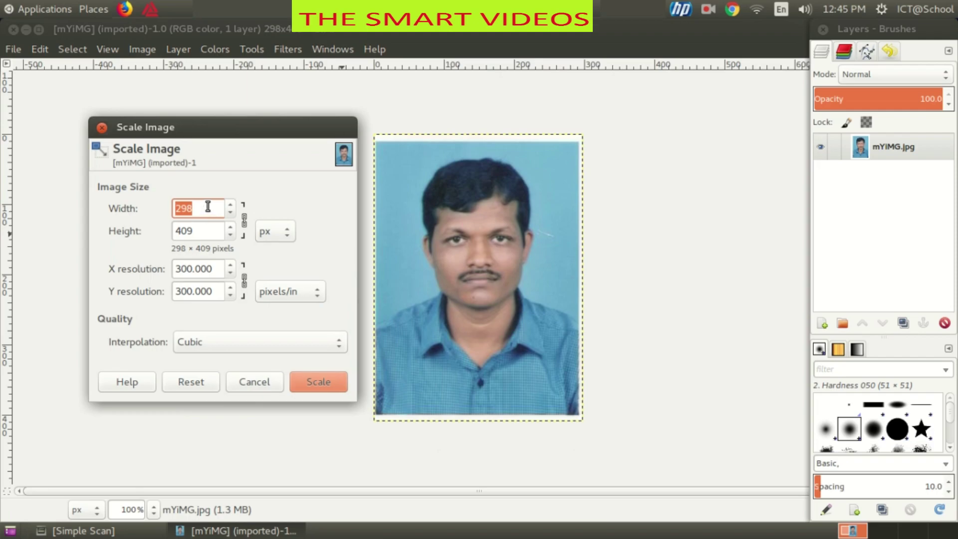
pyautogui.write('200')
pyautogui.press('Tab')
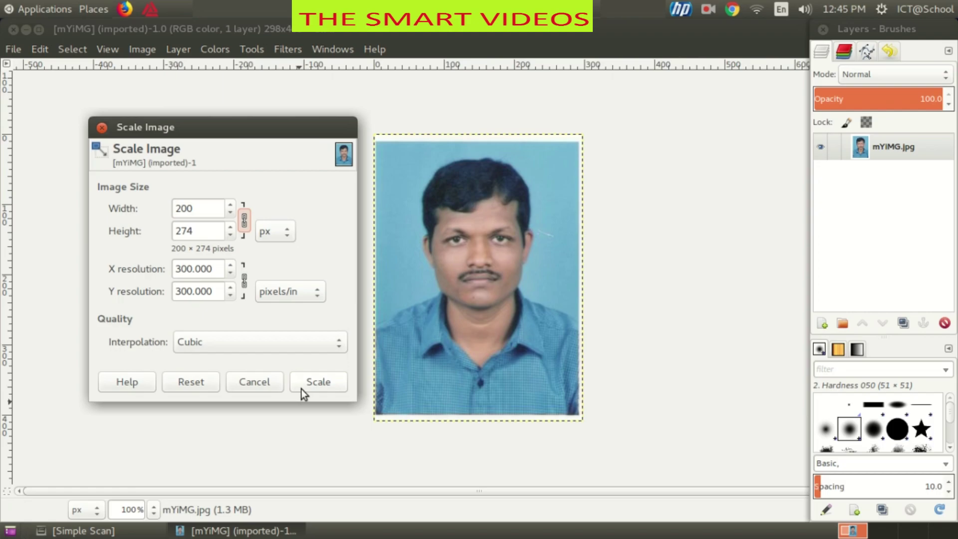
pyautogui.click(315, 384)
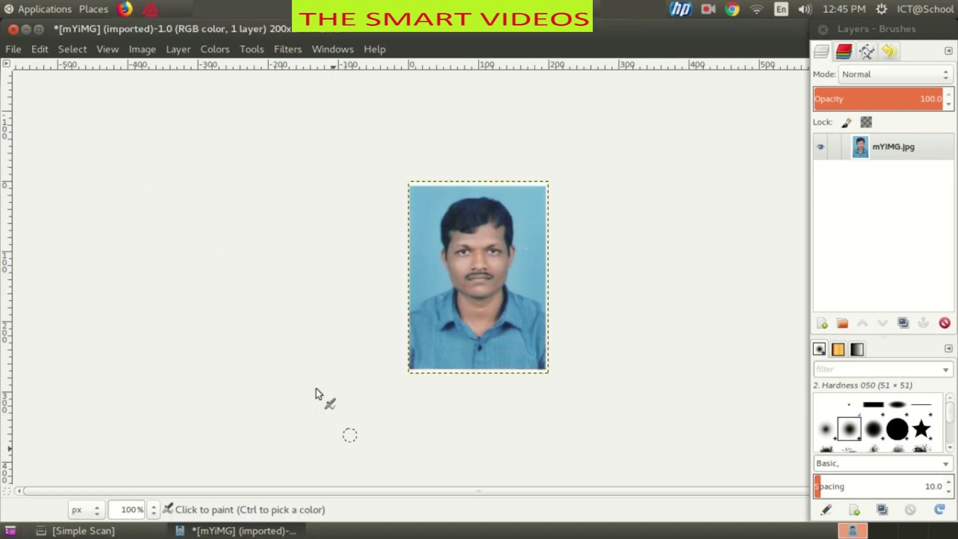
# - Export the resized photo over mYiMG.jpg on the Desktop, replacing it, and minimize GIMP
pyautogui.click(15, 51)
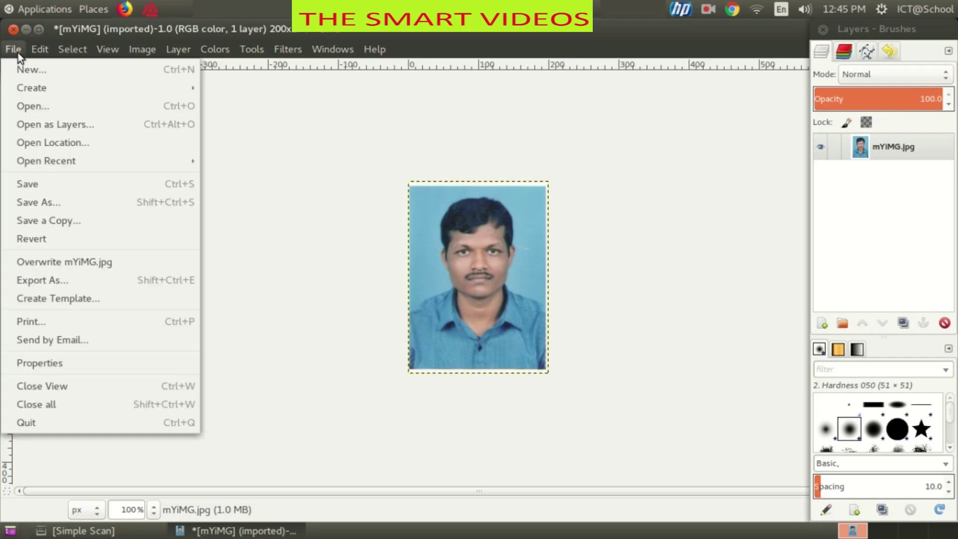
pyautogui.click(74, 279)
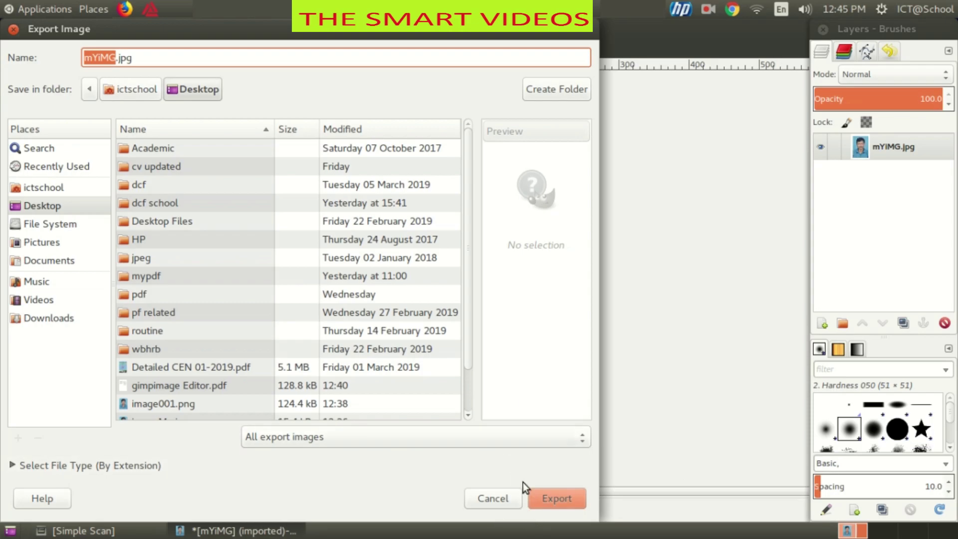
pyautogui.click(558, 497)
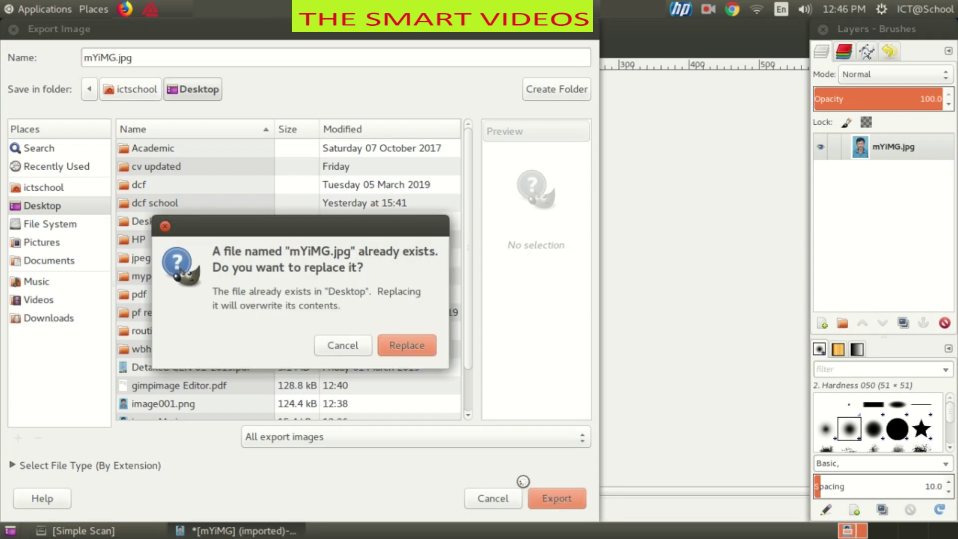
pyautogui.click(404, 345)
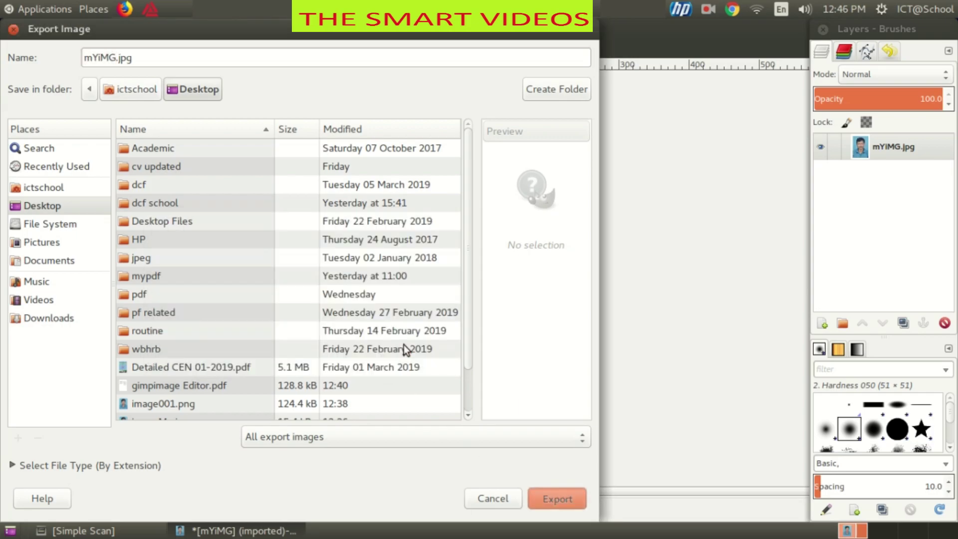
pyautogui.click(364, 326)
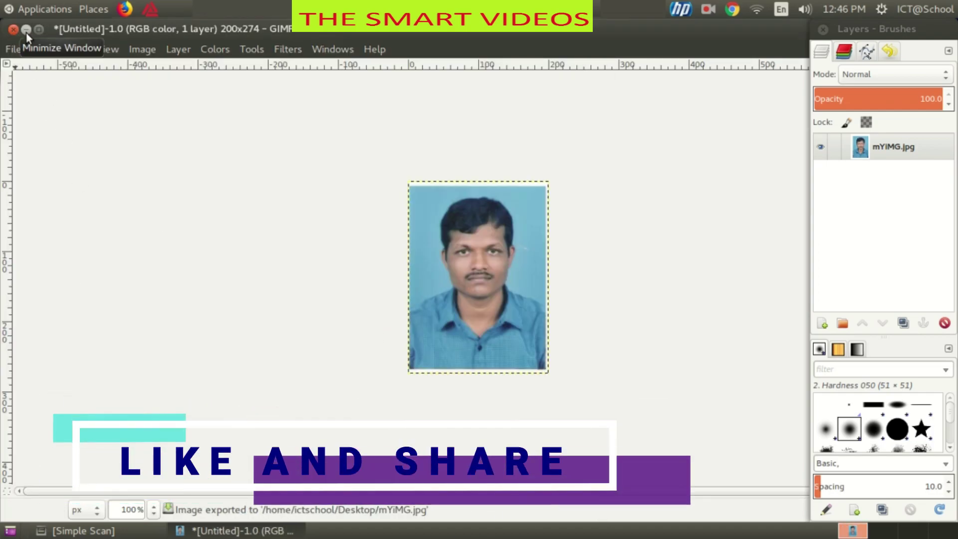
pyautogui.click(26, 30)
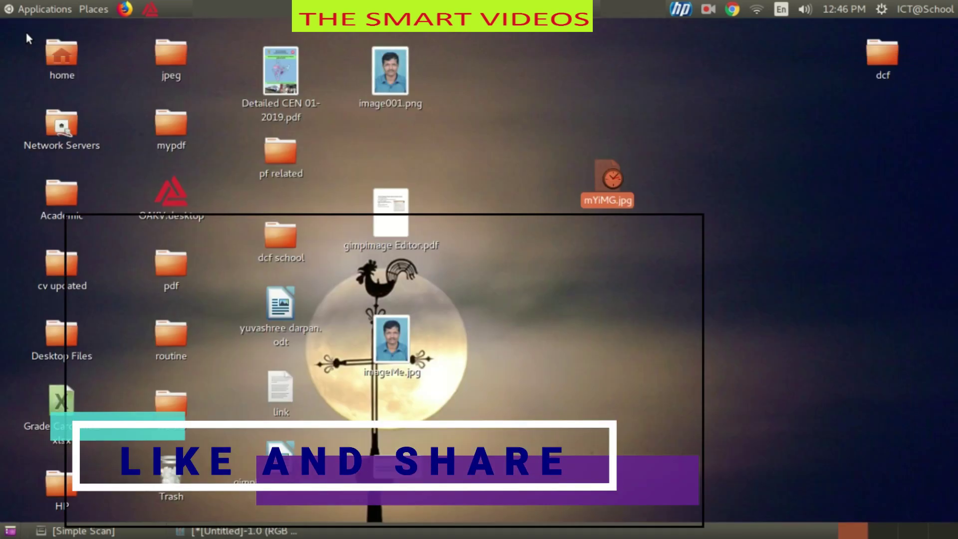
# - Check mYiMG.jpg's Properties to confirm its new 16.5 kB size, then close them
pyautogui.click(610, 208)
pyautogui.rightClick(609, 207)
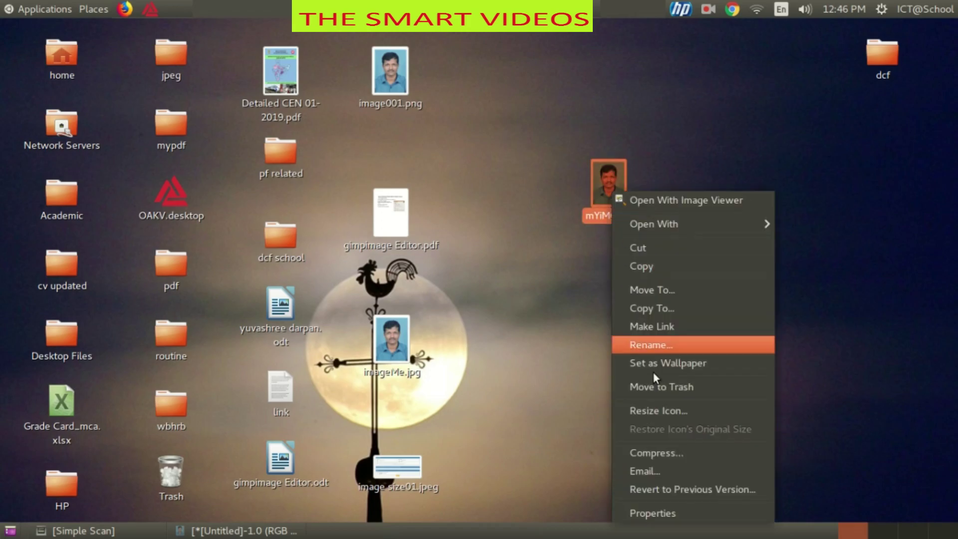
pyautogui.click(670, 512)
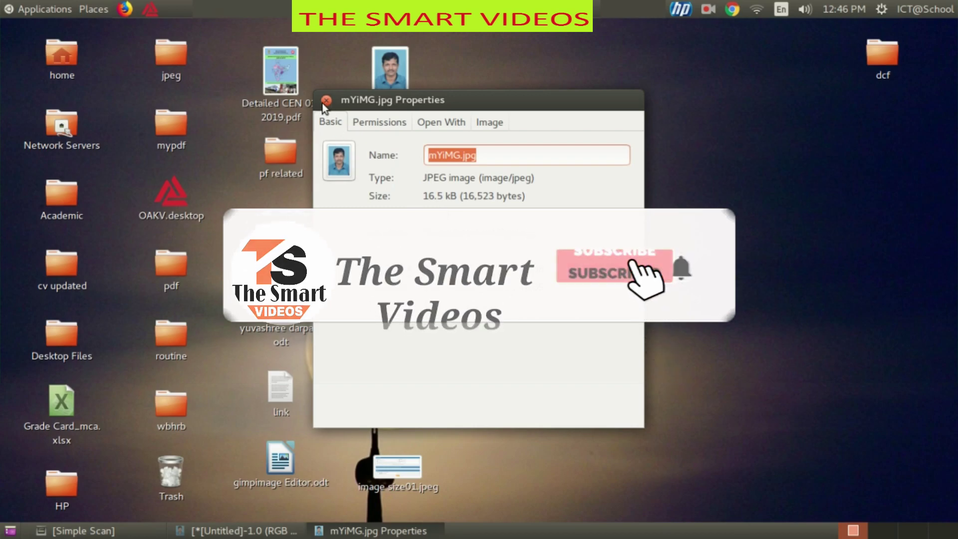
pyautogui.click(325, 102)
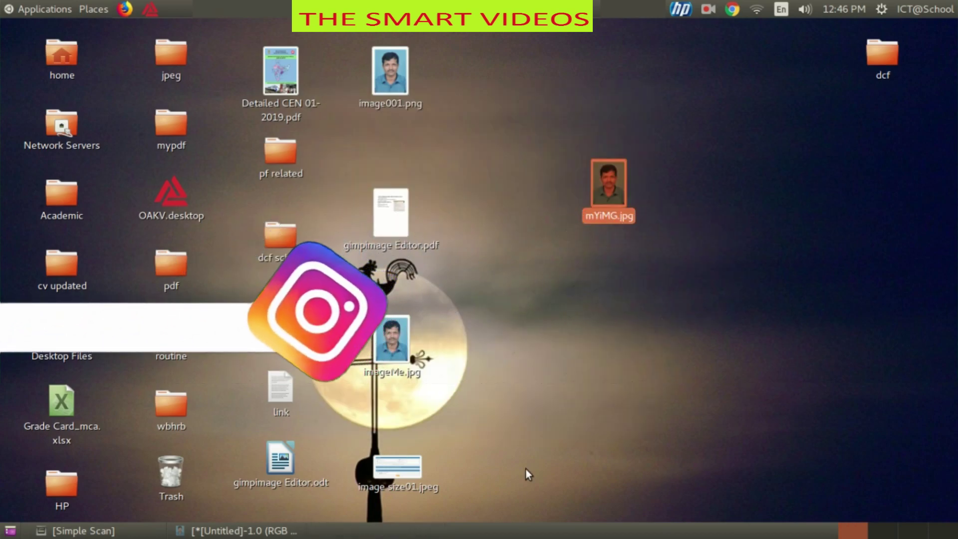